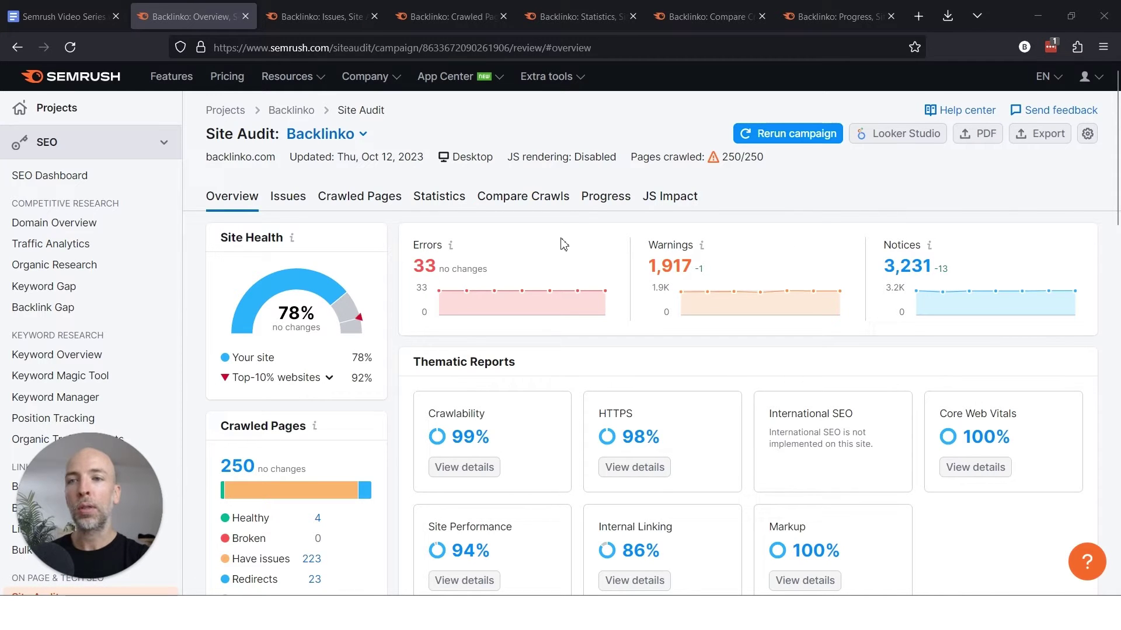
Step: Show the Backlinko Issues list and the explanation for the 4 duplicate title tags errors
drag(1118, 155, 1118, 270)
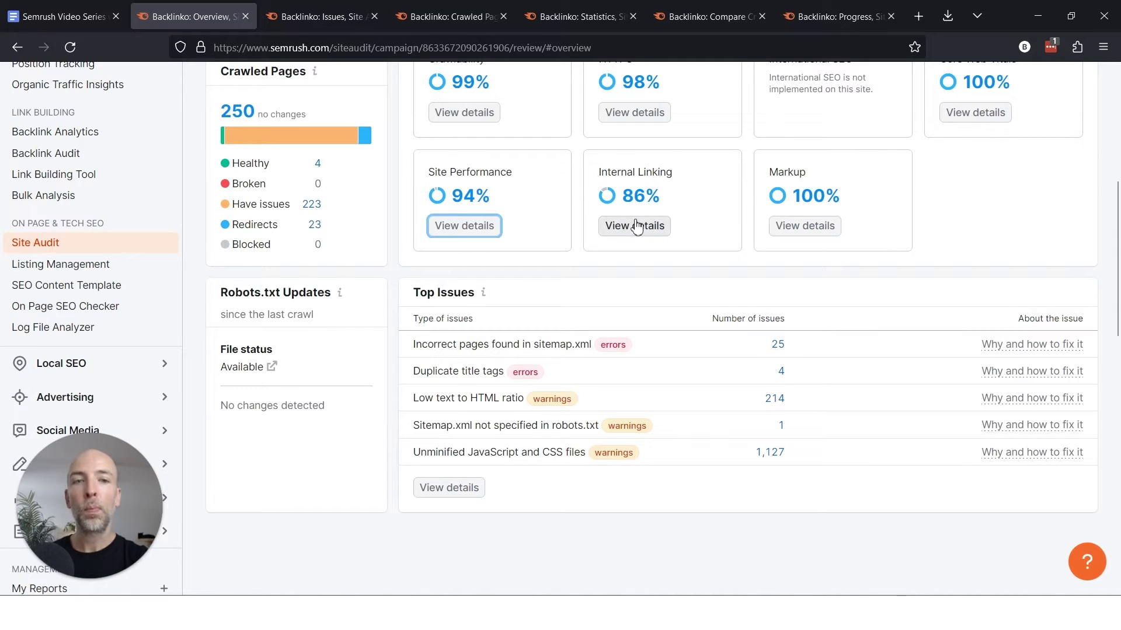
scroll(1119, 213, up, 1)
scroll(1119, 213, up, 5)
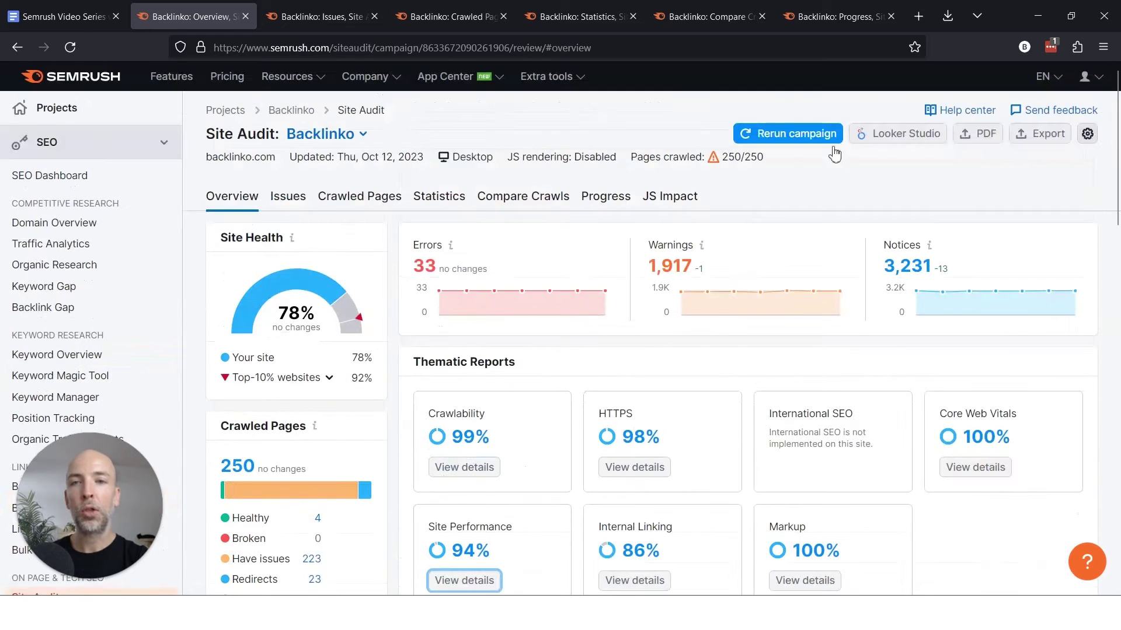
click(298, 5)
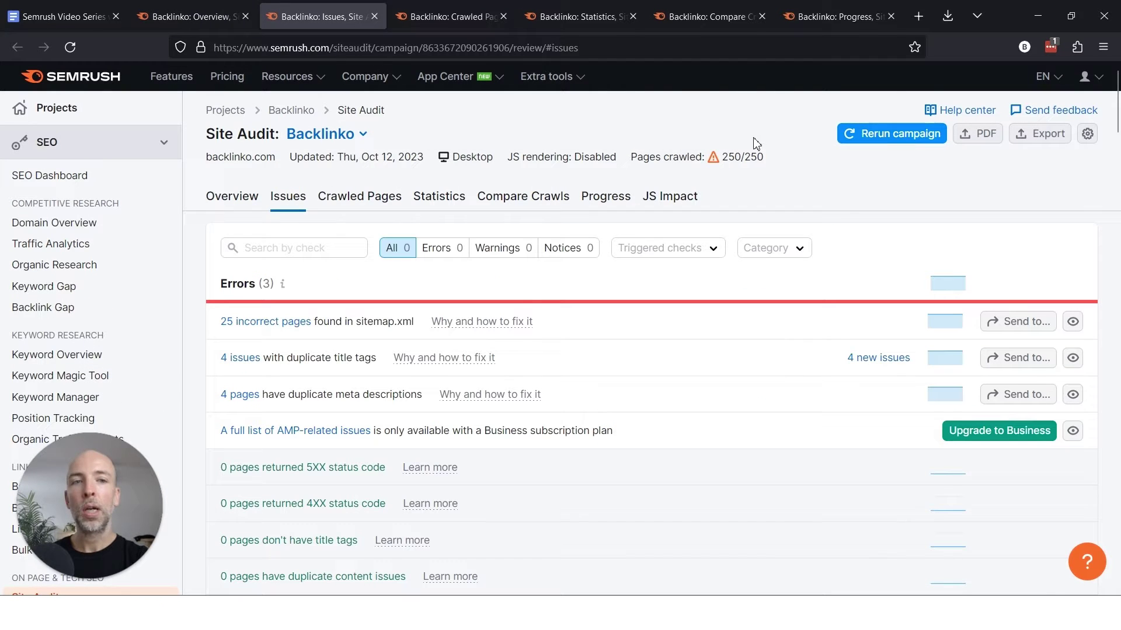
scroll(1118, 125, down, 1)
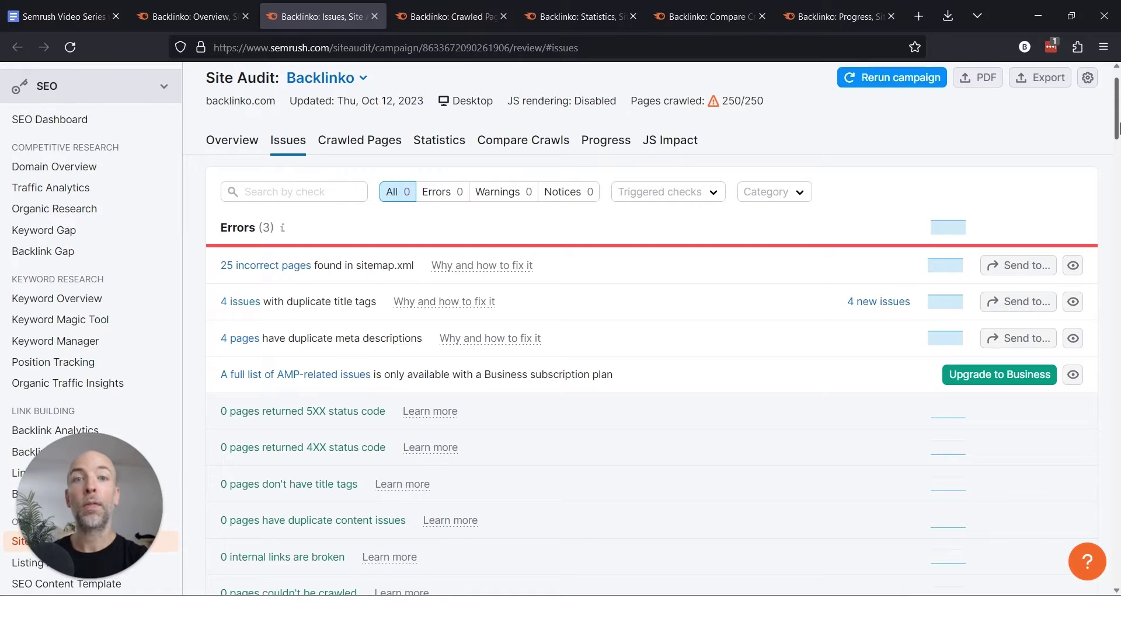
scroll(1080, 146, up, 1)
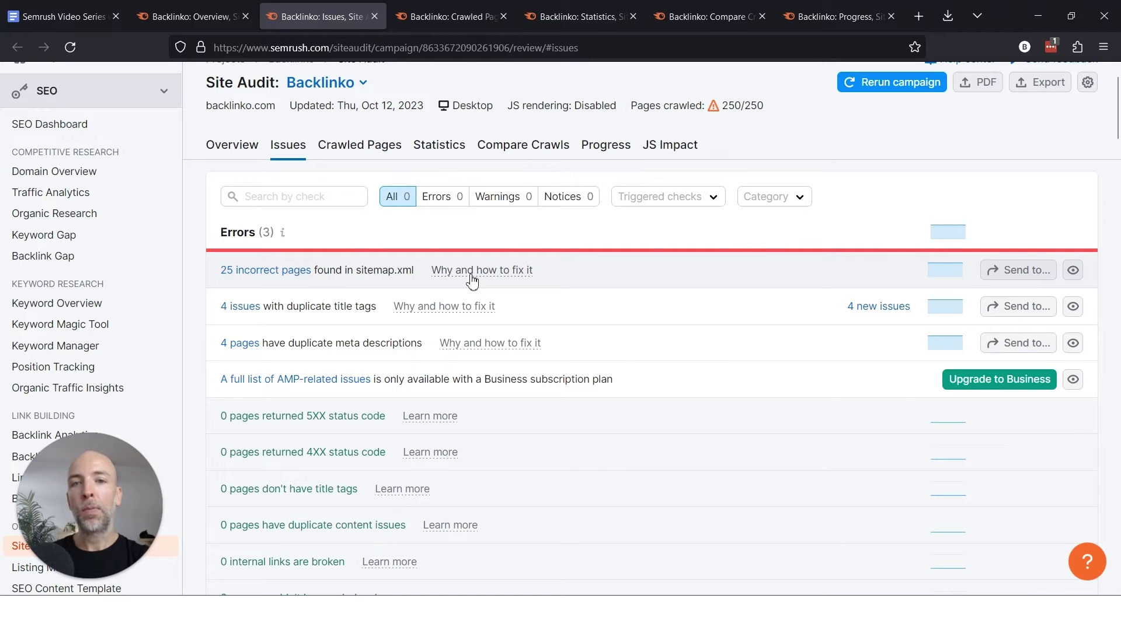
mouse_move(473, 282)
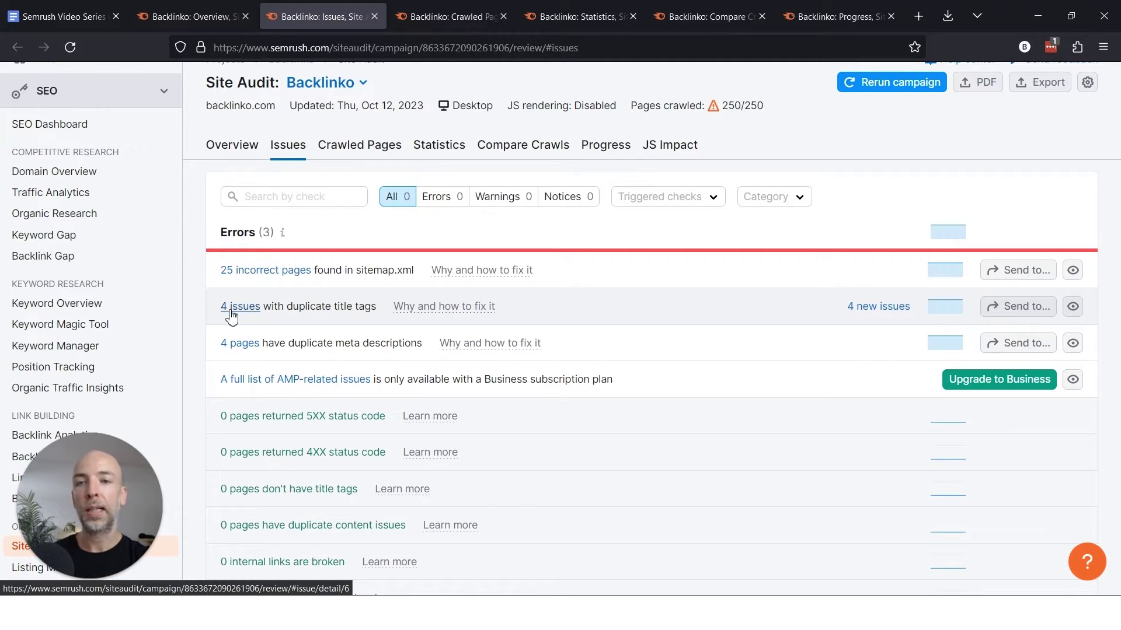
mouse_move(418, 311)
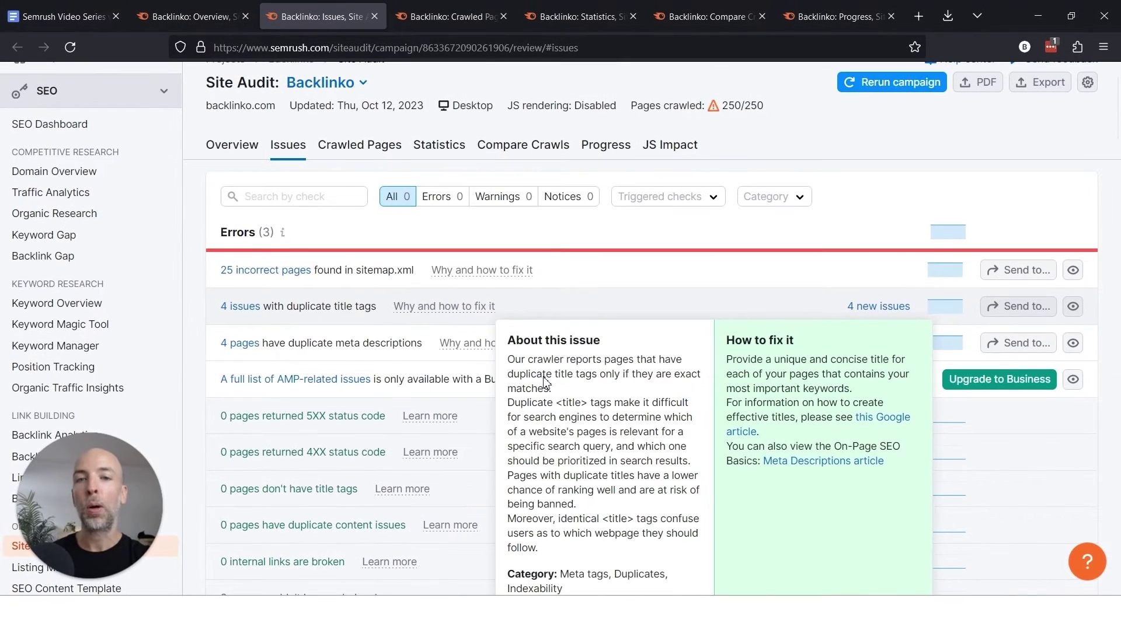
click(303, 306)
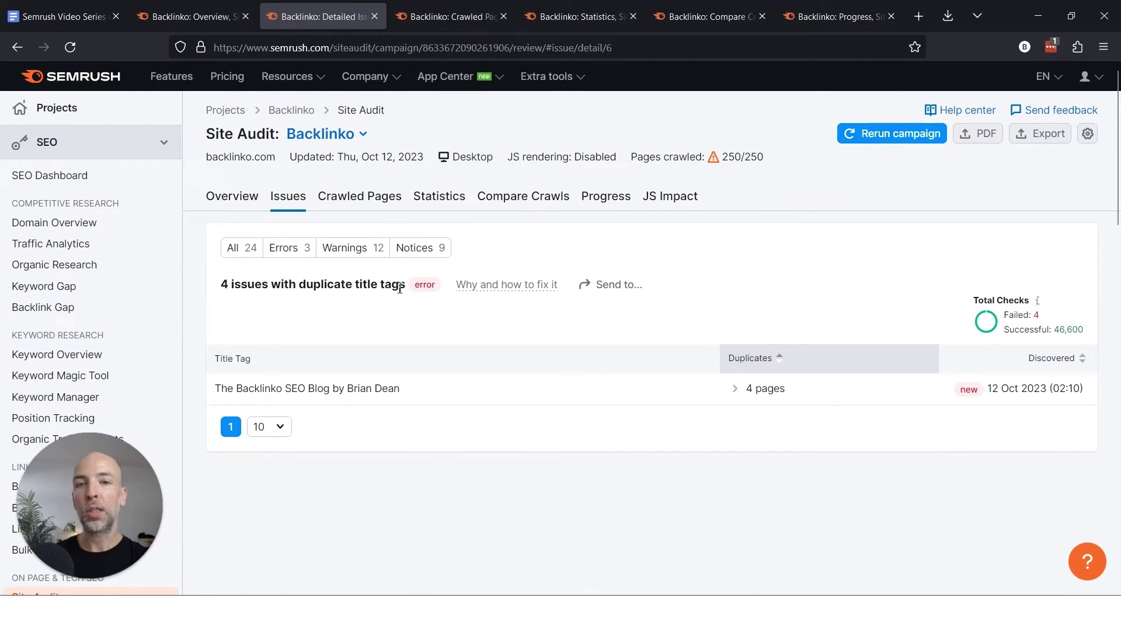
click(742, 400)
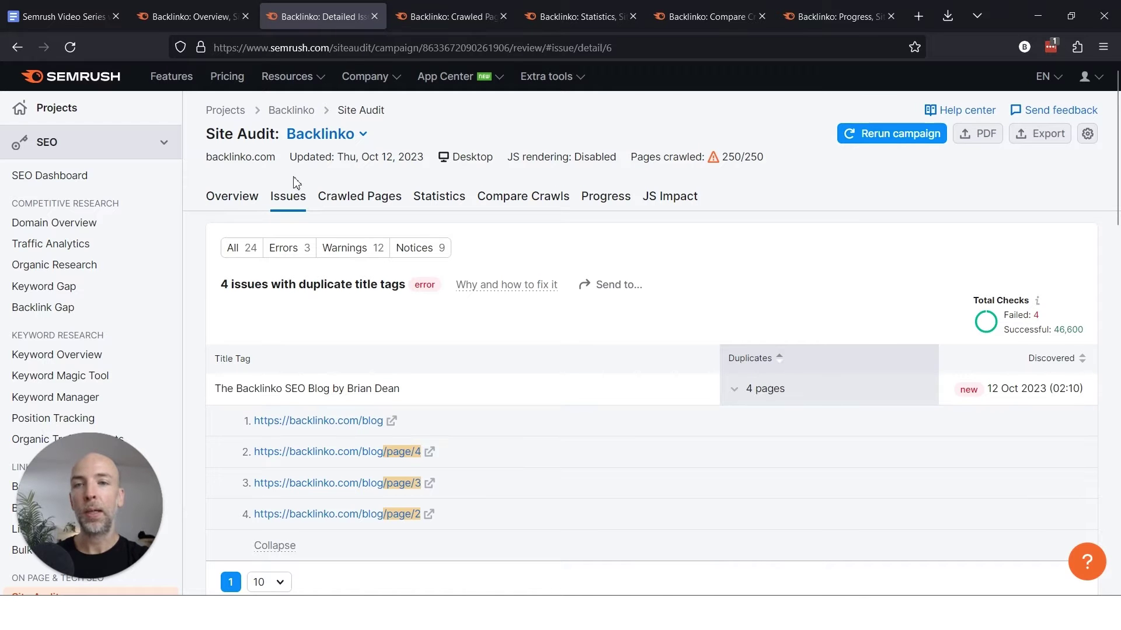
click(293, 202)
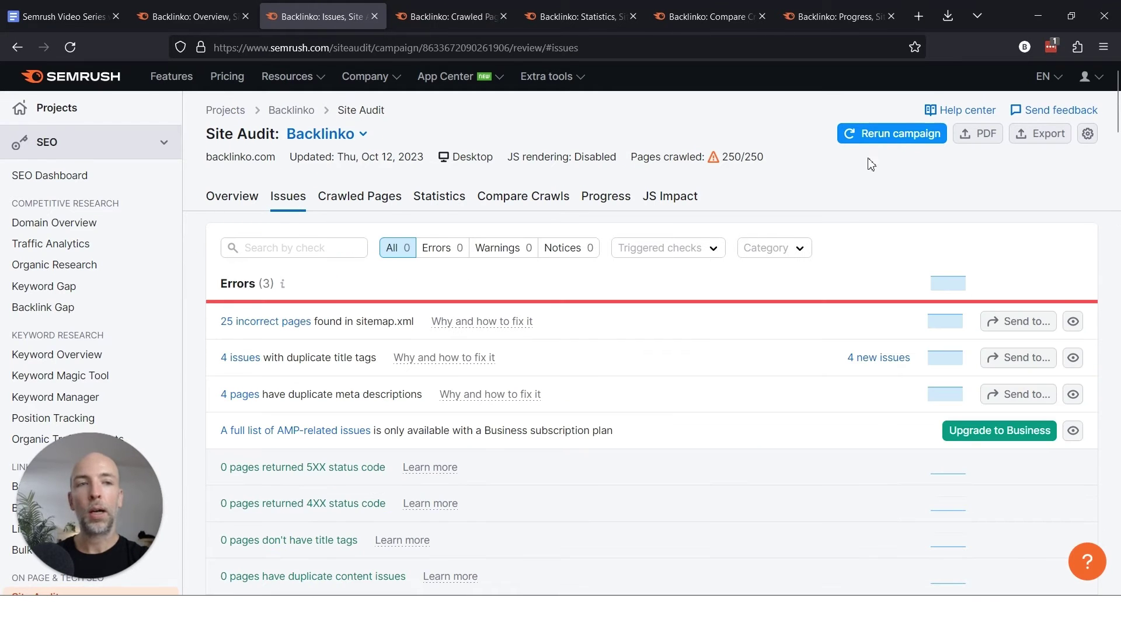
Step: Under Warnings, bring up the 1,127 unminified JavaScript and CSS file issues with their affected URLs
scroll(1119, 272, down, 15)
scroll(1119, 271, down, 10)
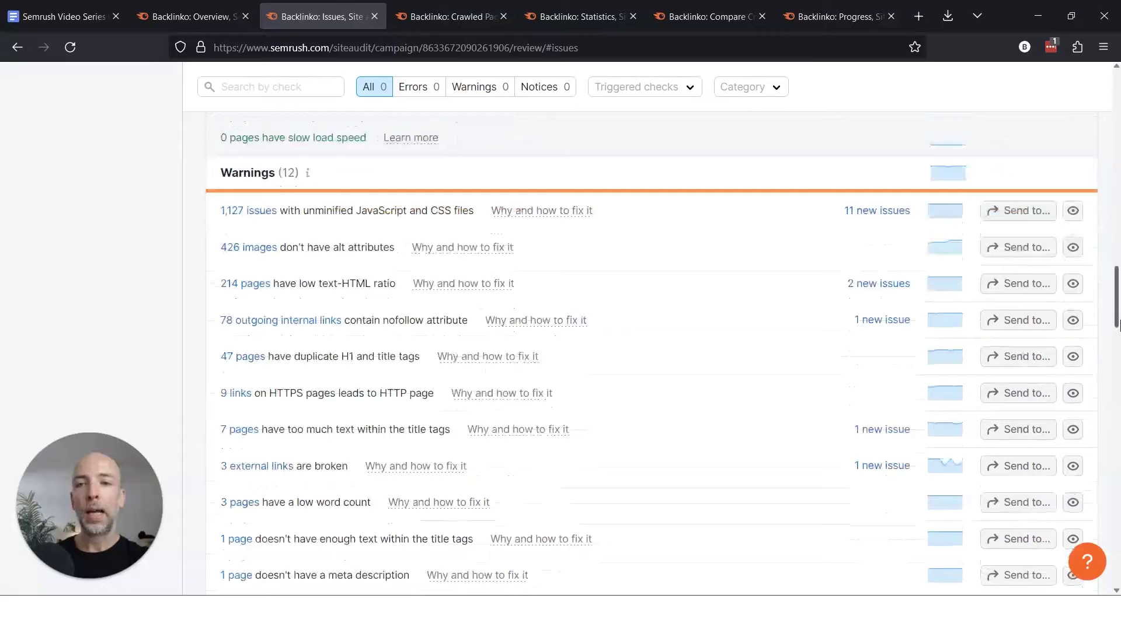
scroll(1119, 327, down, 1)
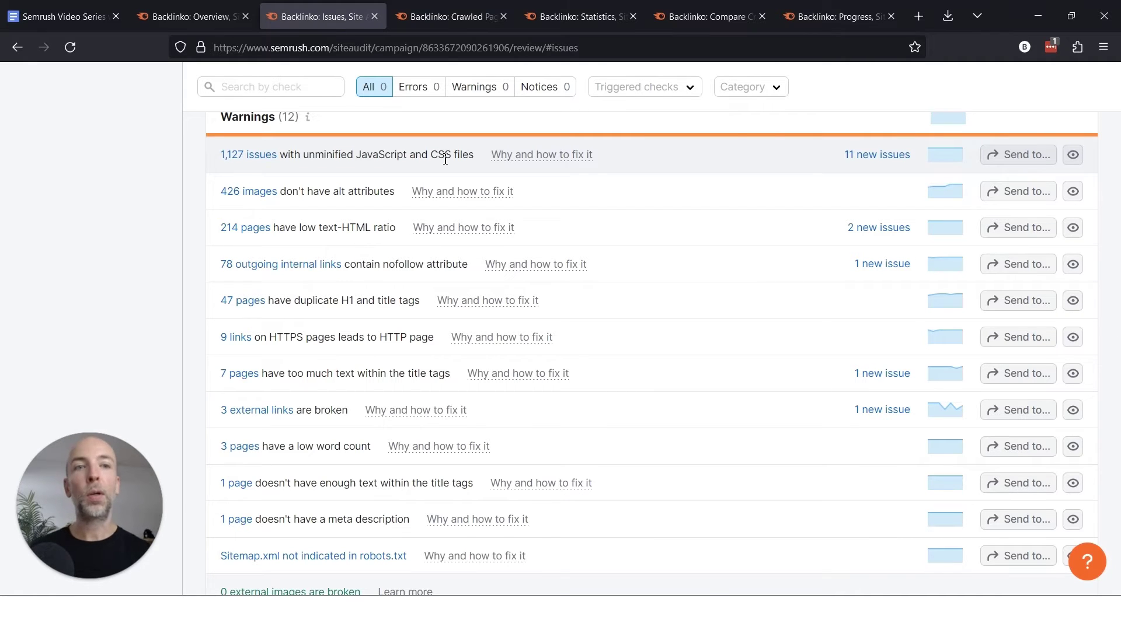
click(240, 154)
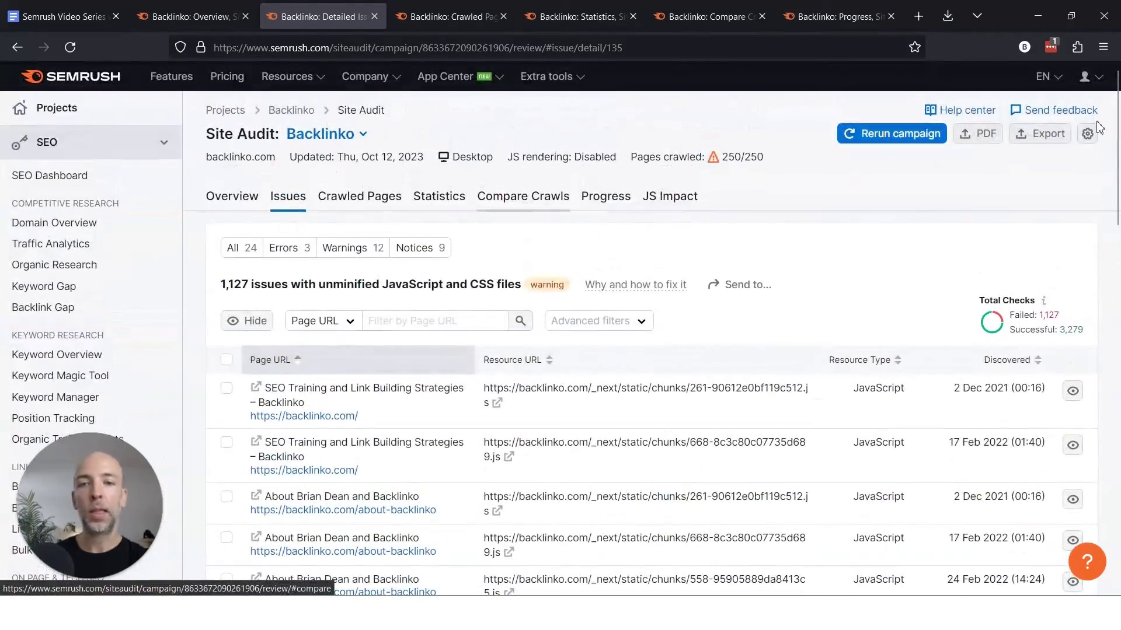
drag(1118, 138, 1118, 331)
scroll(596, 270, up, 15)
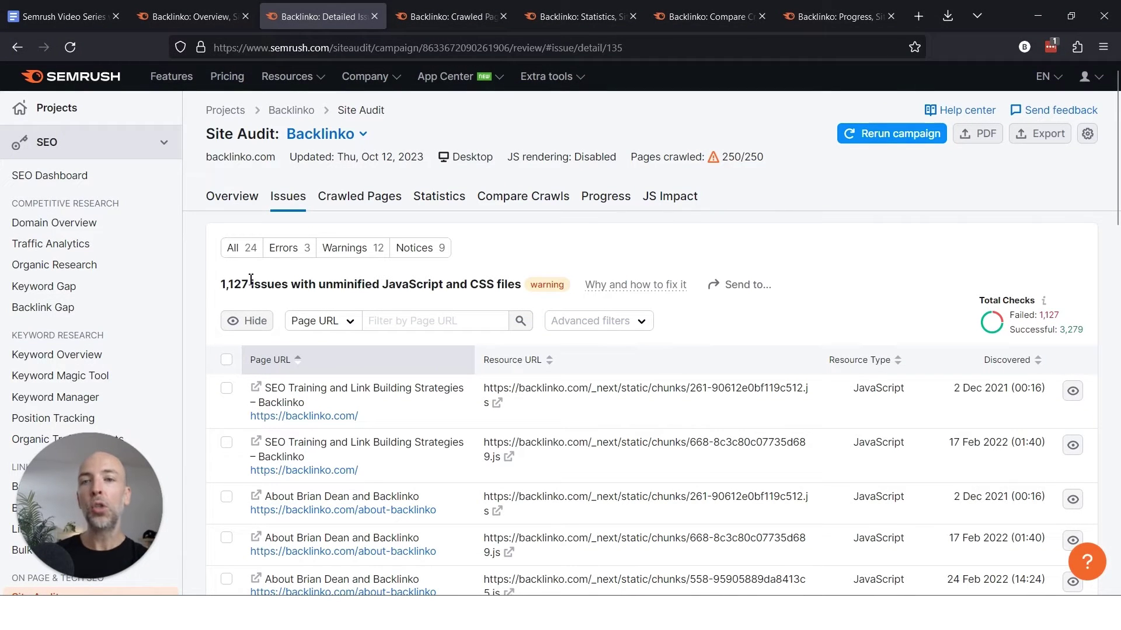
Step: Return to the Issues list and scroll to the 12 warnings, including 426 images missing alt attributes
click(17, 48)
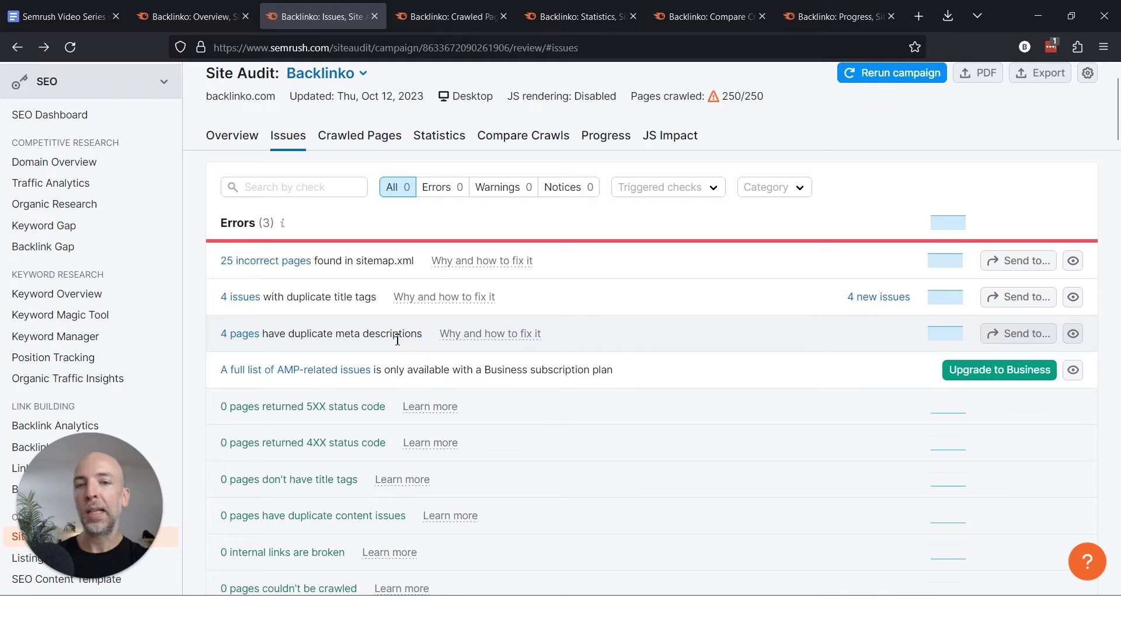
drag(1117, 138, 1118, 175)
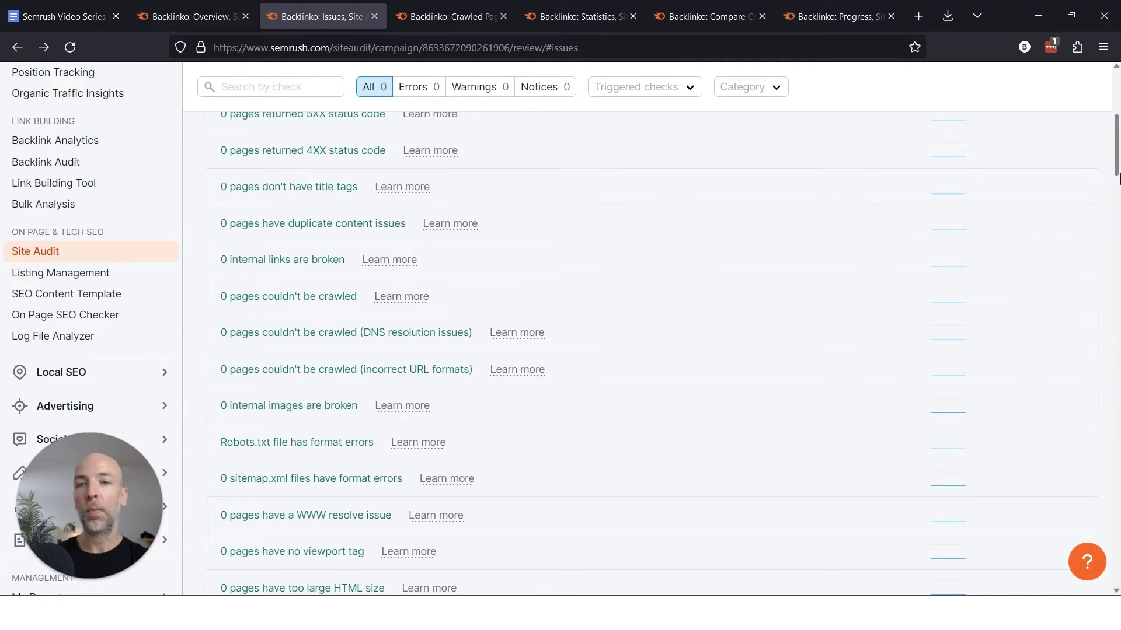
drag(1118, 178, 1119, 342)
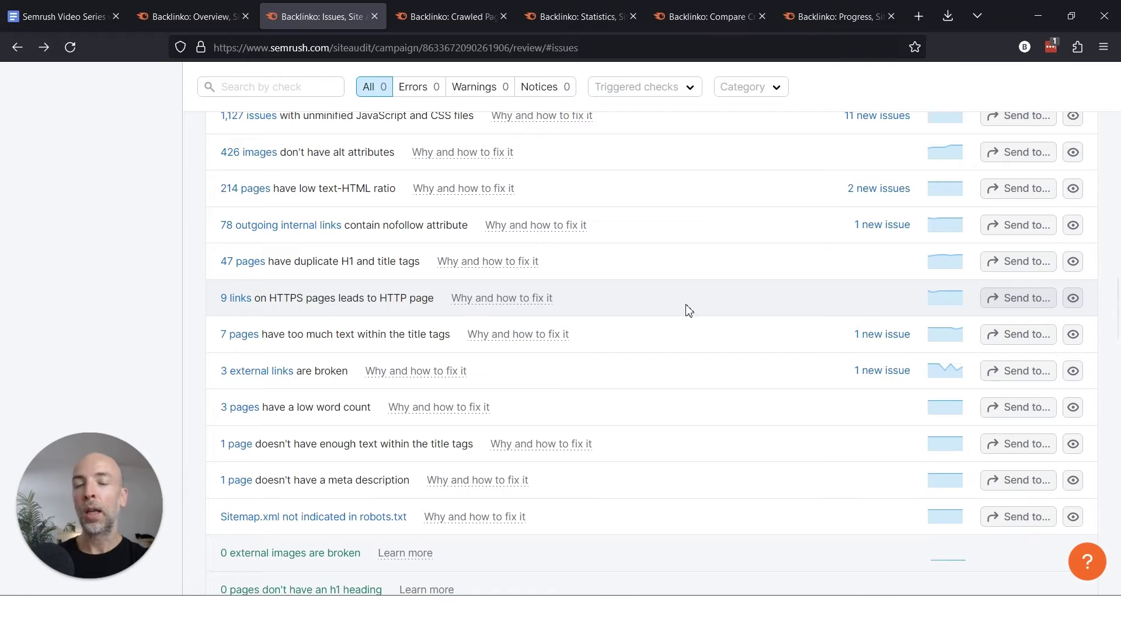
click(235, 153)
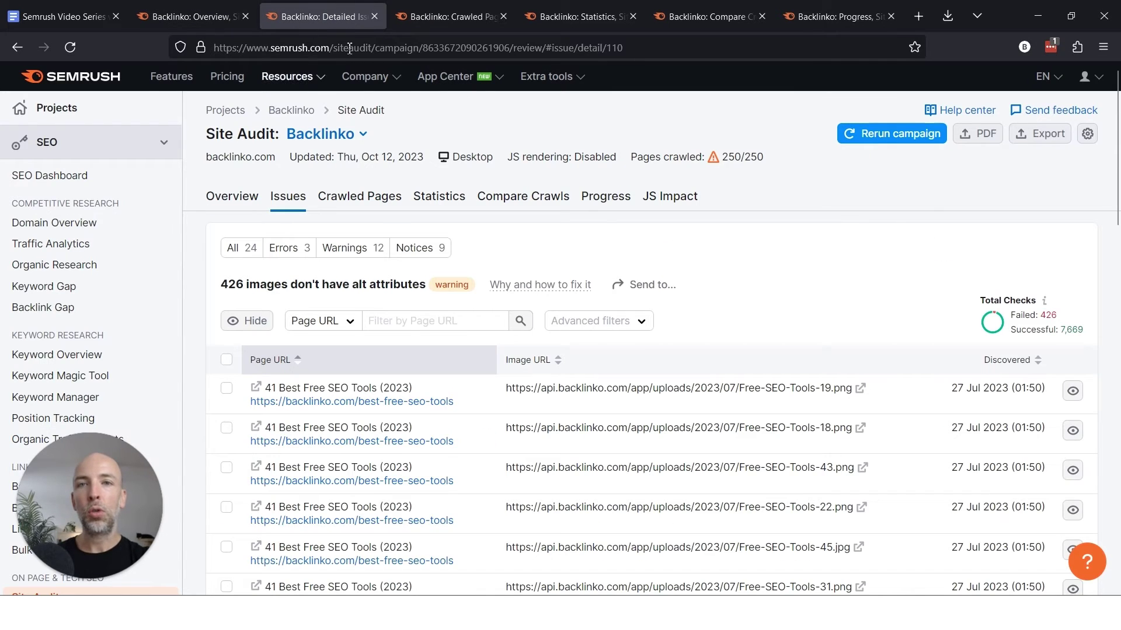
key(alt+Left)
drag(1117, 126, 1117, 489)
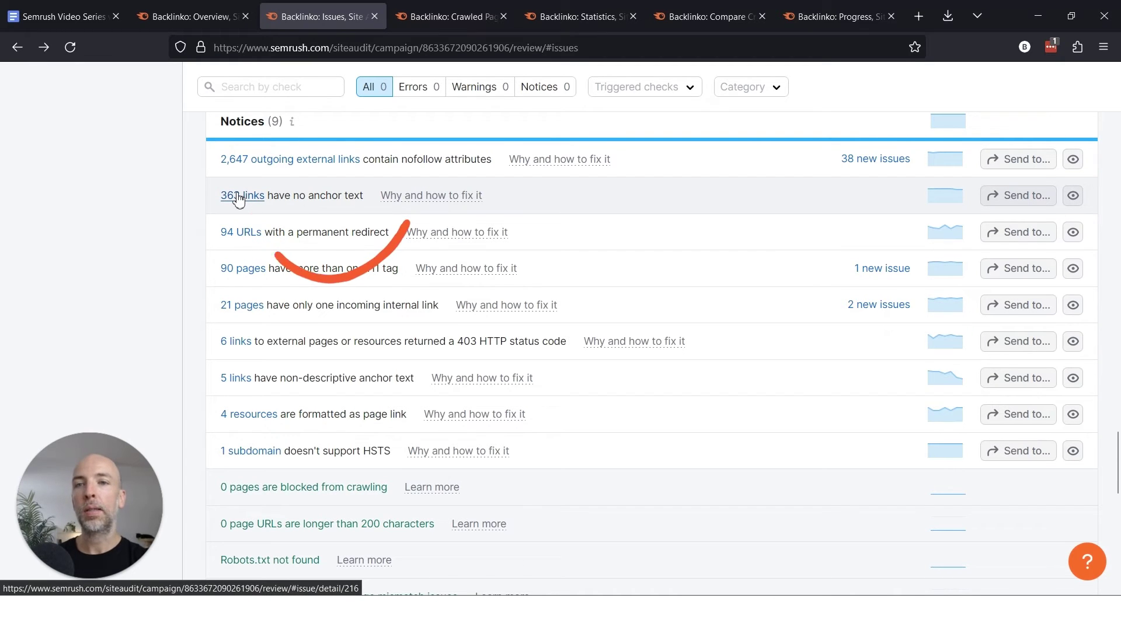
Step: View the 94 permanent-redirect URLs, then switch to Backlinko's Crawled Pages report
click(233, 234)
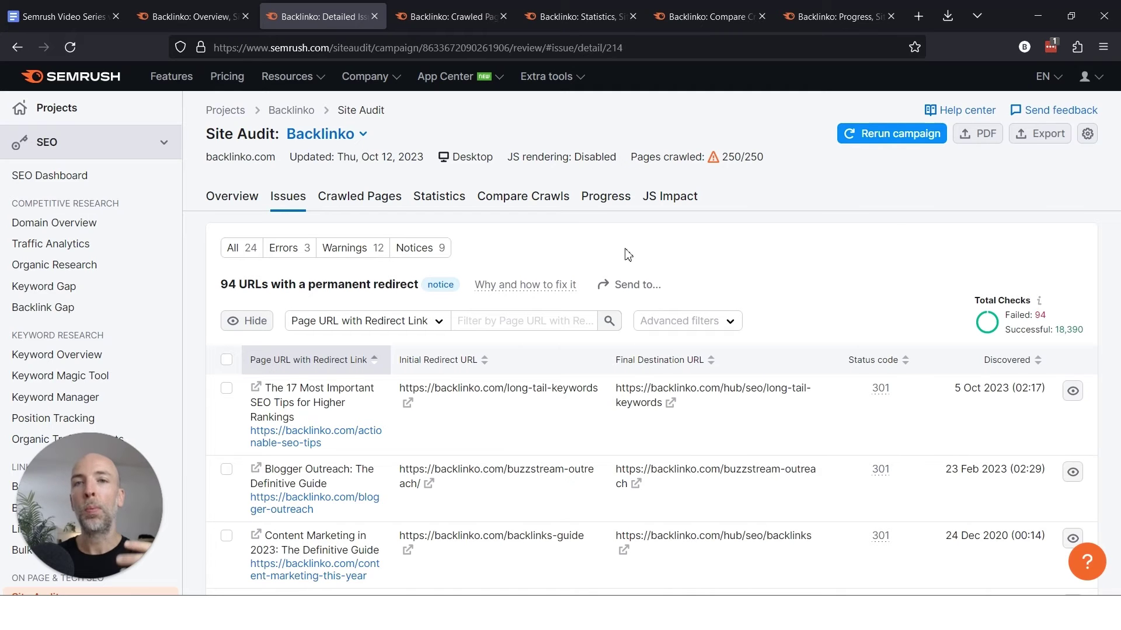
key(ctrl+Tab)
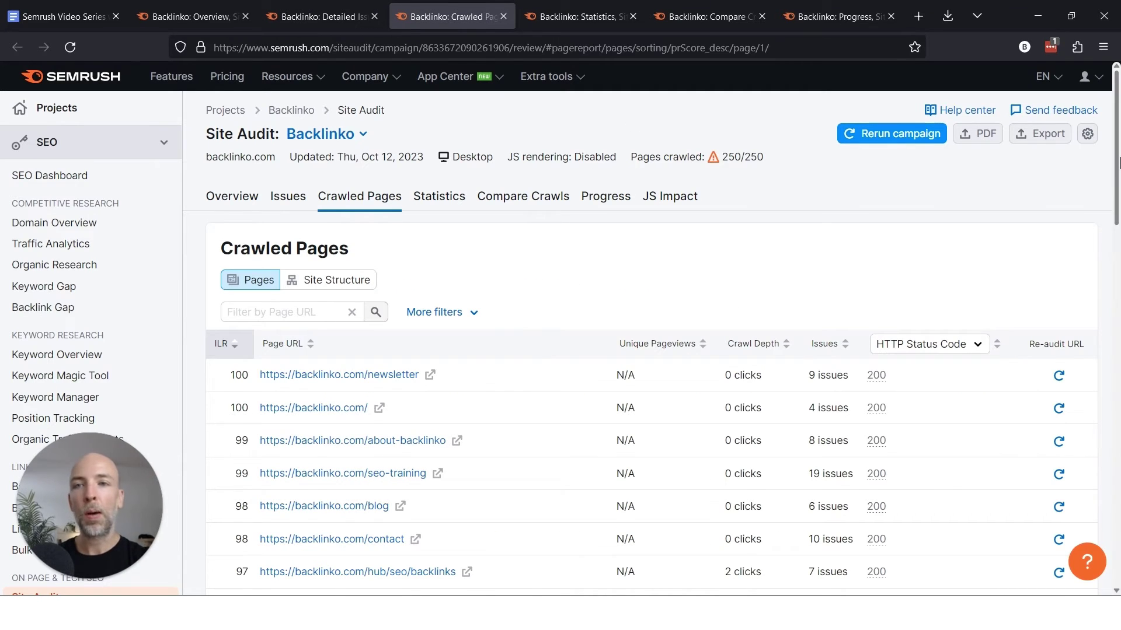
scroll(1119, 169, down, 1)
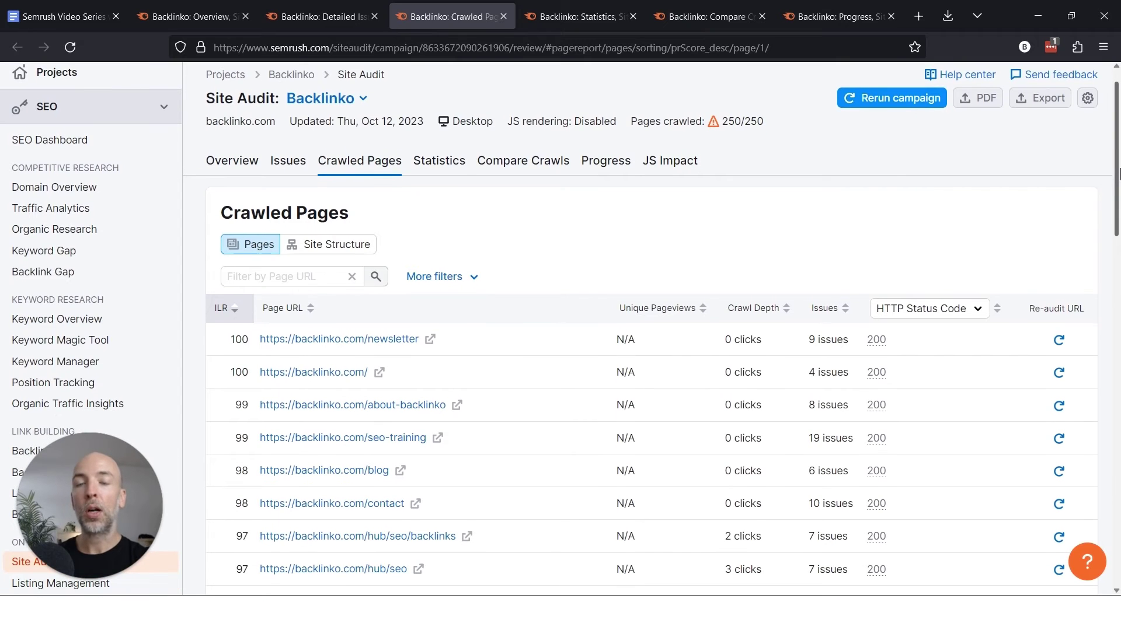
scroll(1119, 170, down, 2)
scroll(1119, 167, up, 3)
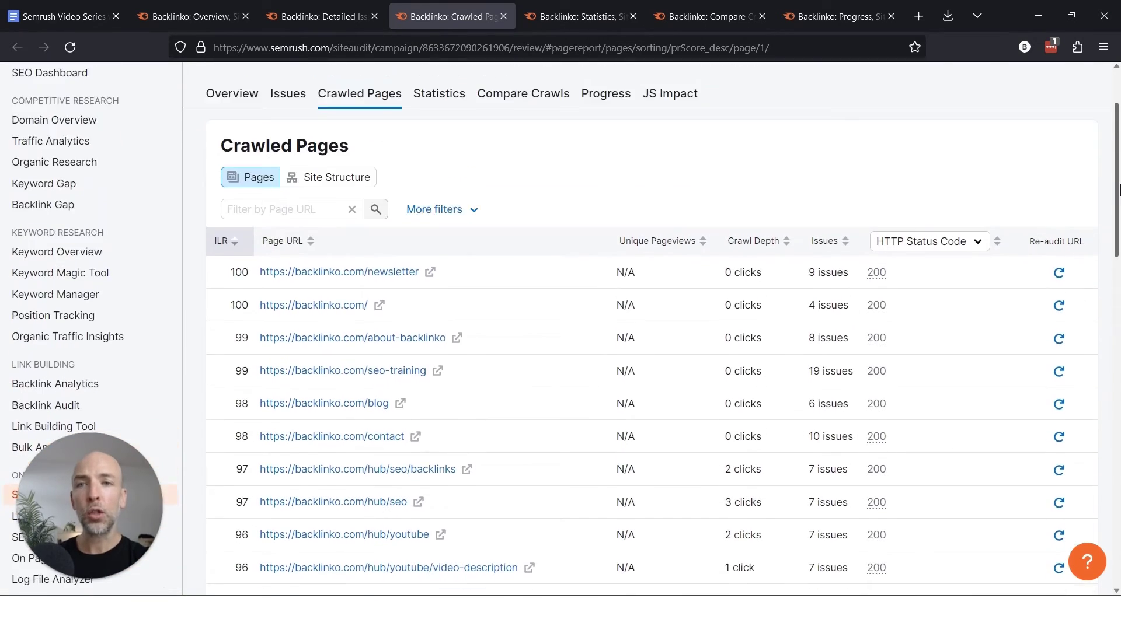
scroll(1119, 166, down, 1)
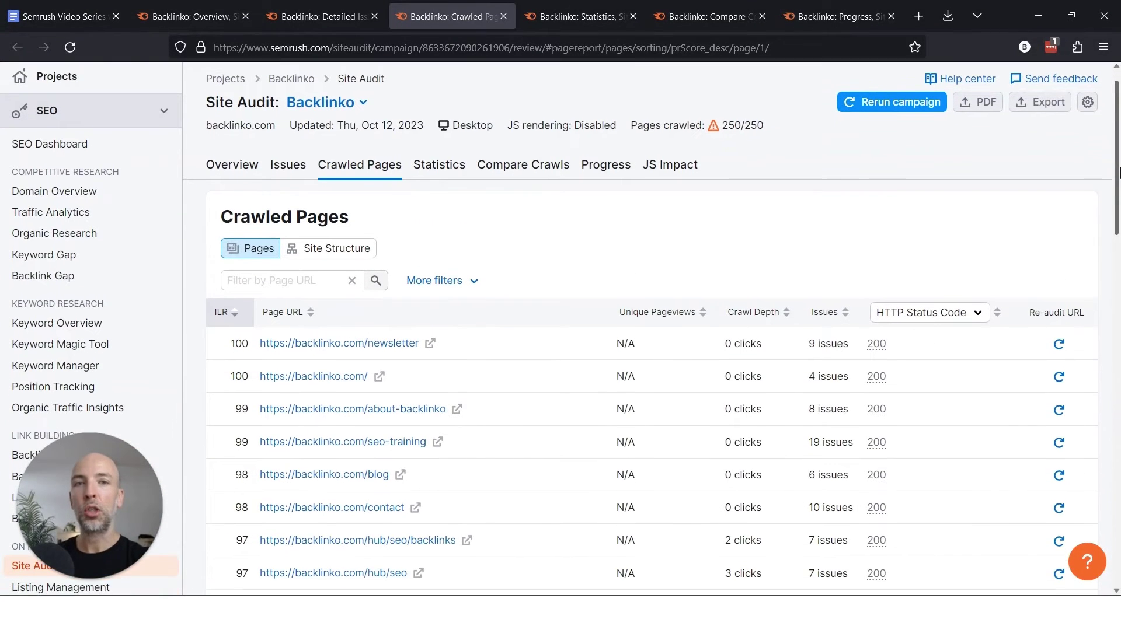
click(280, 8)
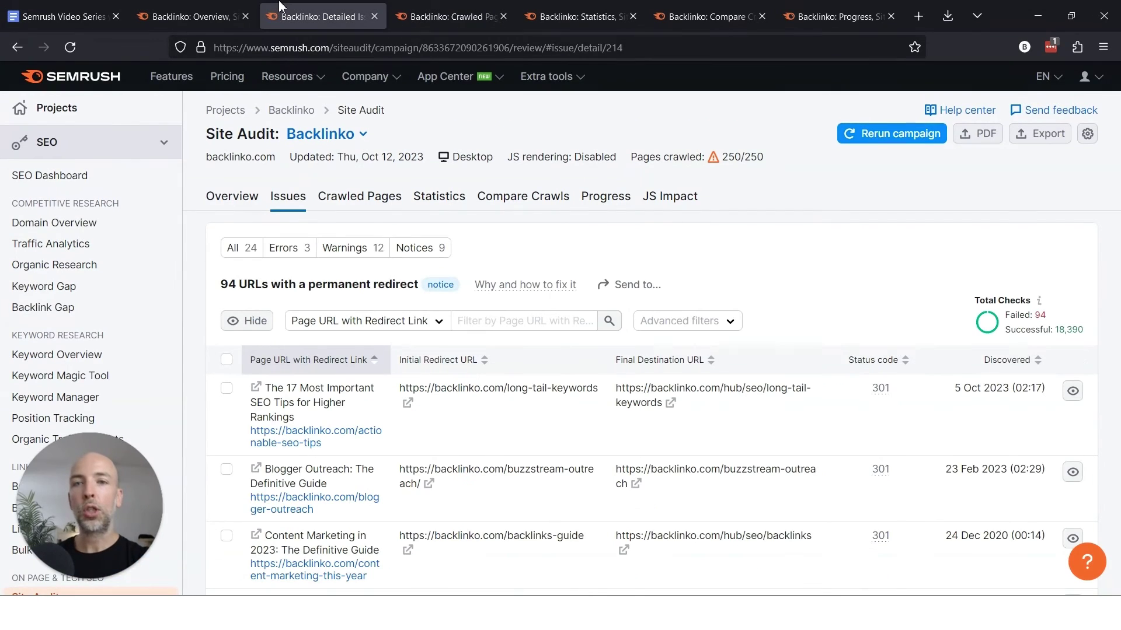
click(432, 9)
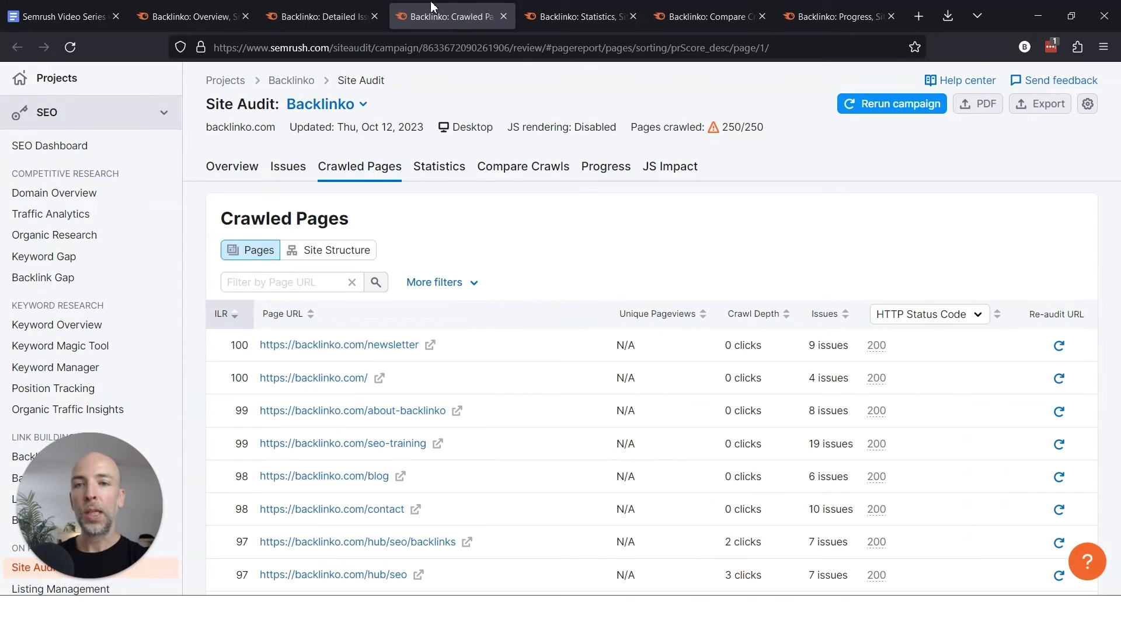
scroll(1118, 240, down, 3)
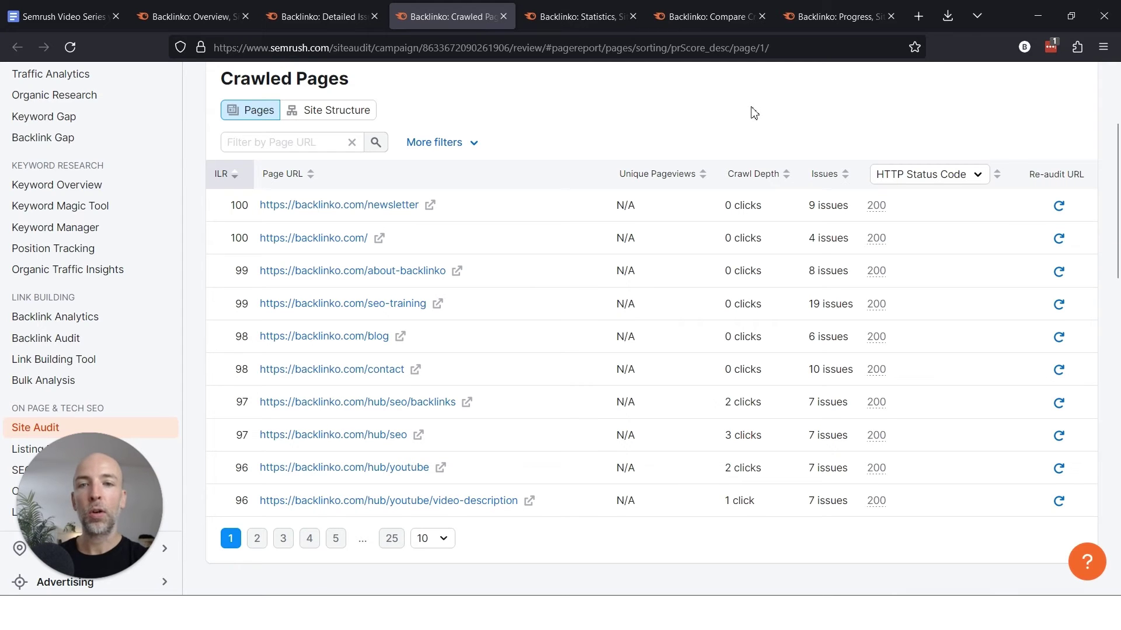
click(330, 8)
click(236, 7)
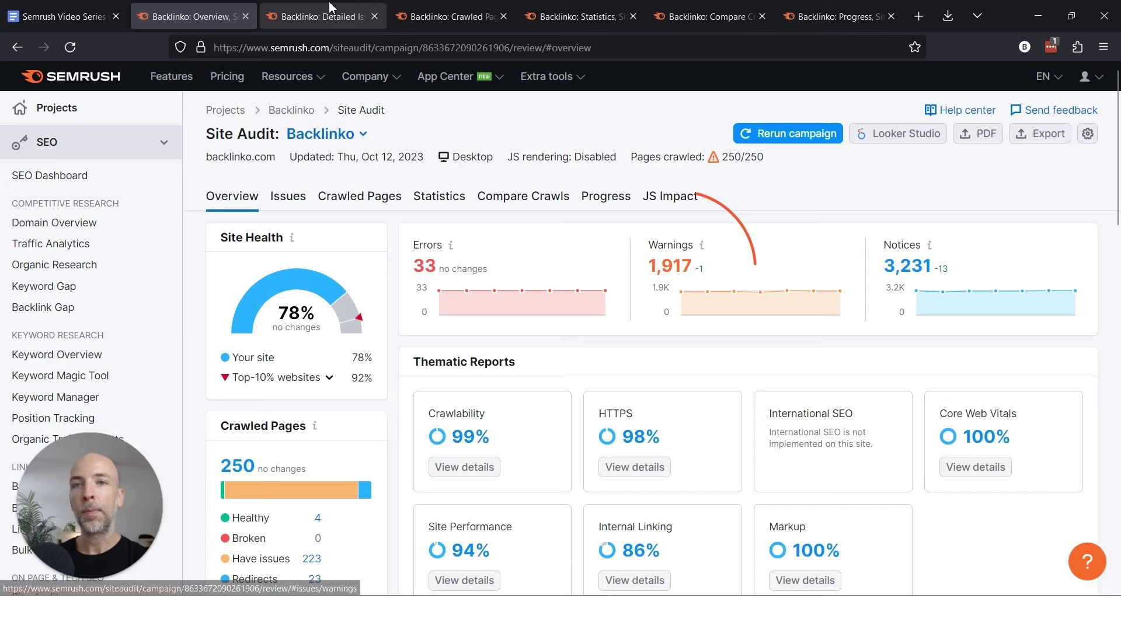
click(461, 7)
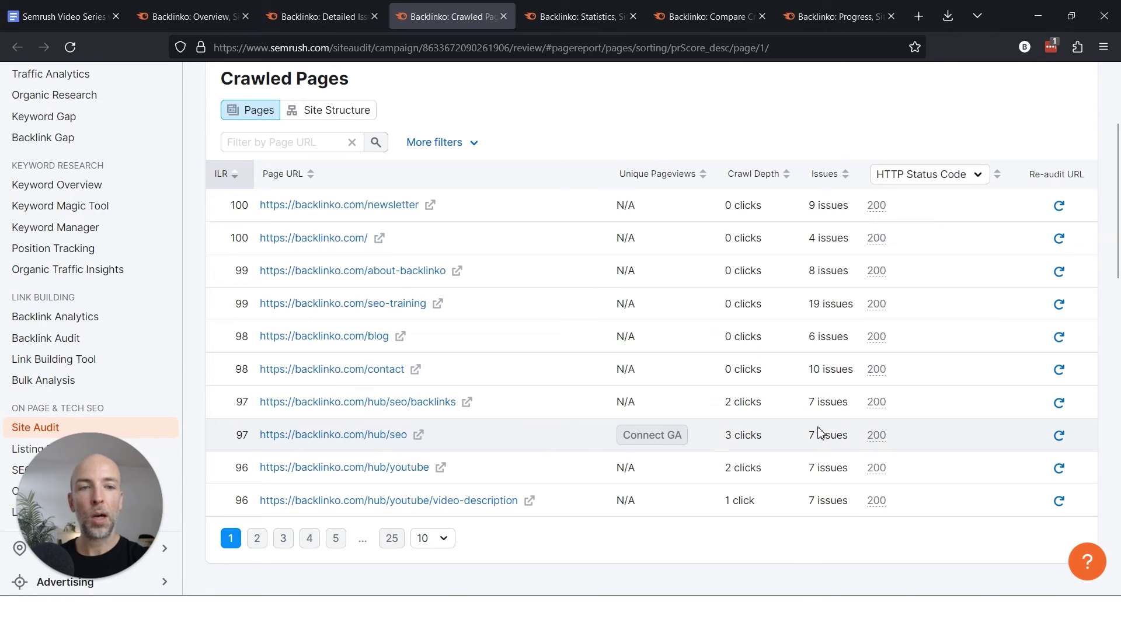
Step: Look over the /seo-training page in a new tab, then return to the Crawled Pages report
click(437, 304)
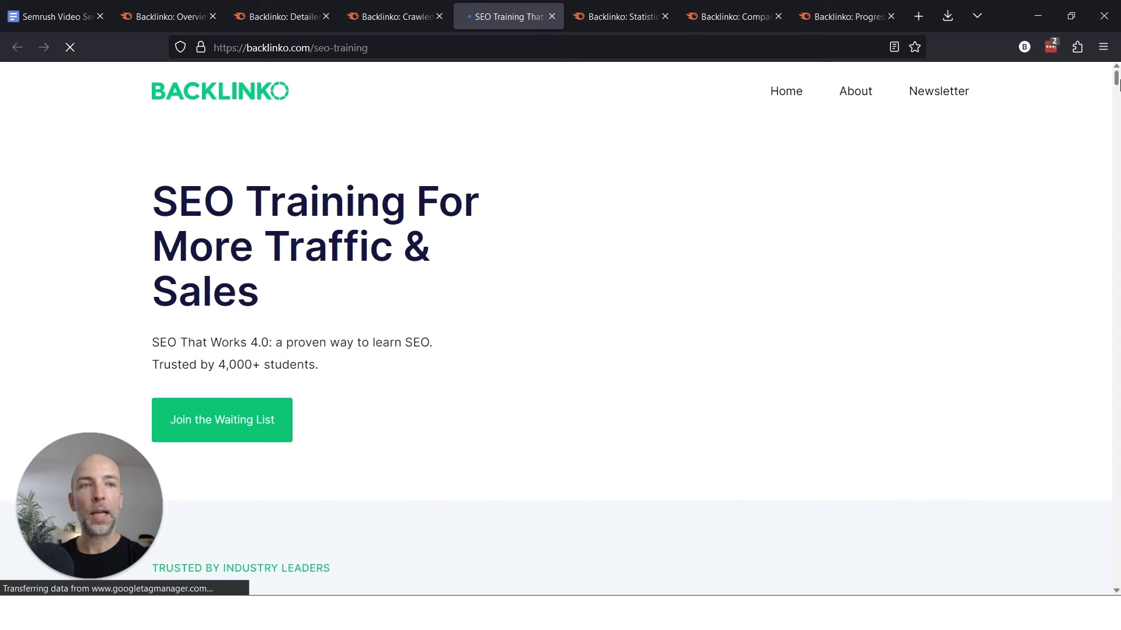
mouse_move(1116, 84)
mouse_down()
mouse_move(1117, 512)
mouse_move(1117, 65)
mouse_up()
click(395, 17)
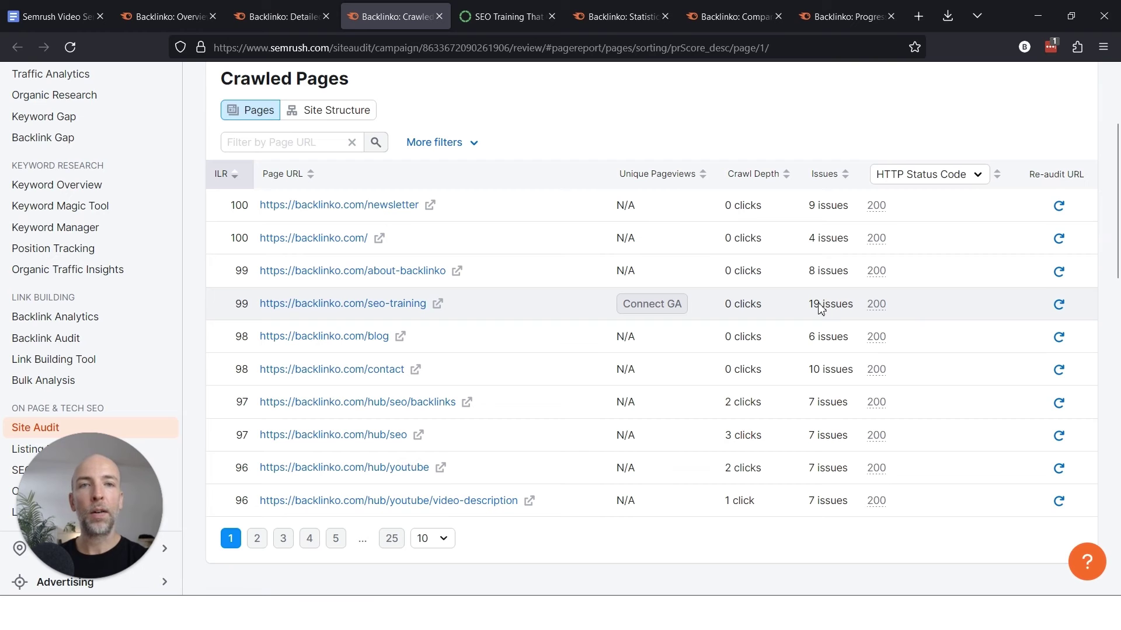
Step: Compare the 5 Oct and 12 Oct 2023 crawls, with total issues falling from 5,195 to 5,181
click(633, 7)
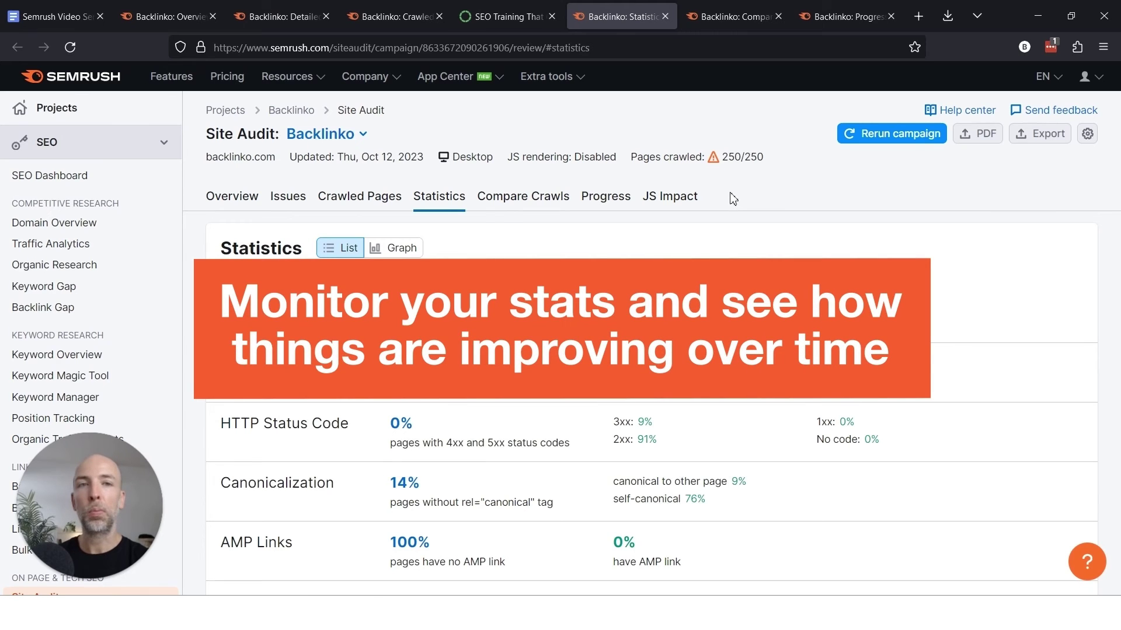
click(740, 10)
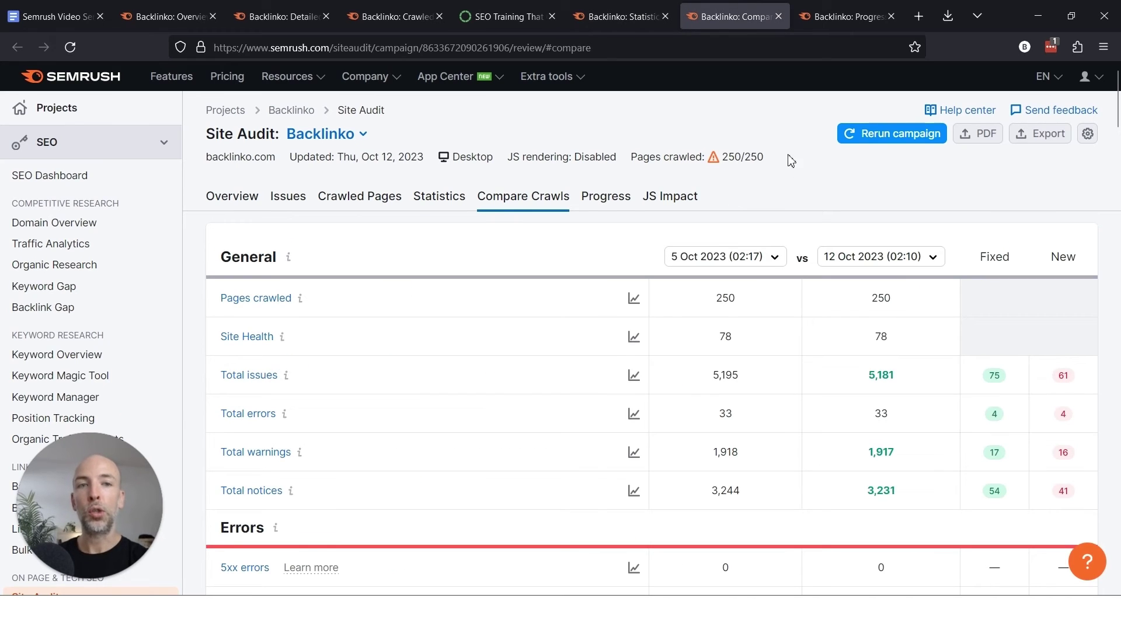
click(538, 199)
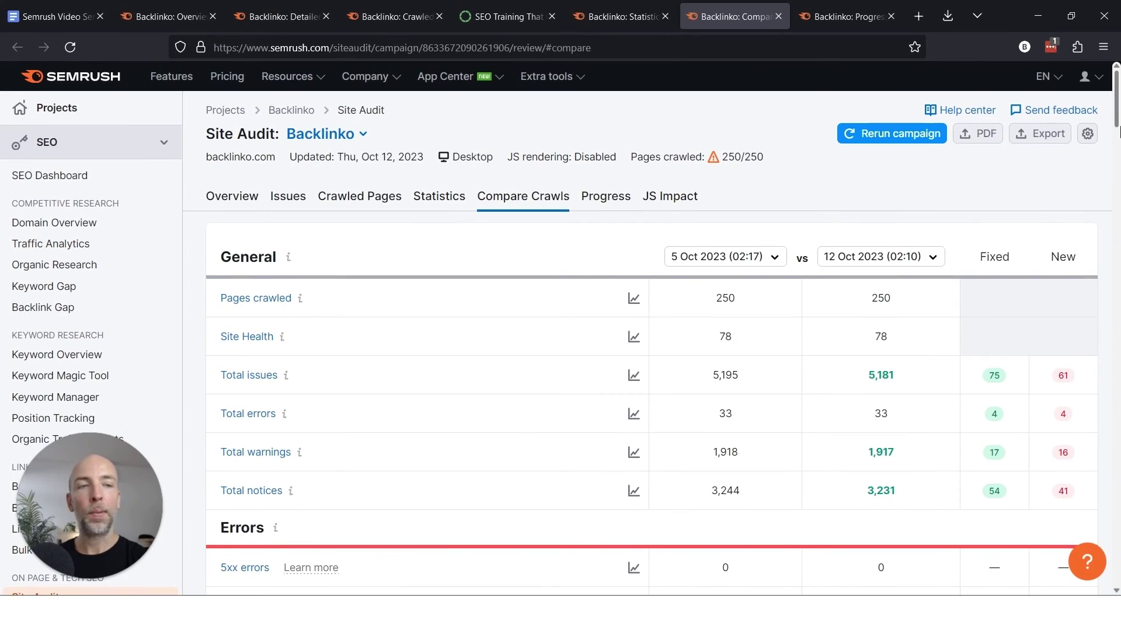
mouse_move(1119, 108)
mouse_down()
mouse_move(1119, 481)
mouse_move(1119, 99)
mouse_up()
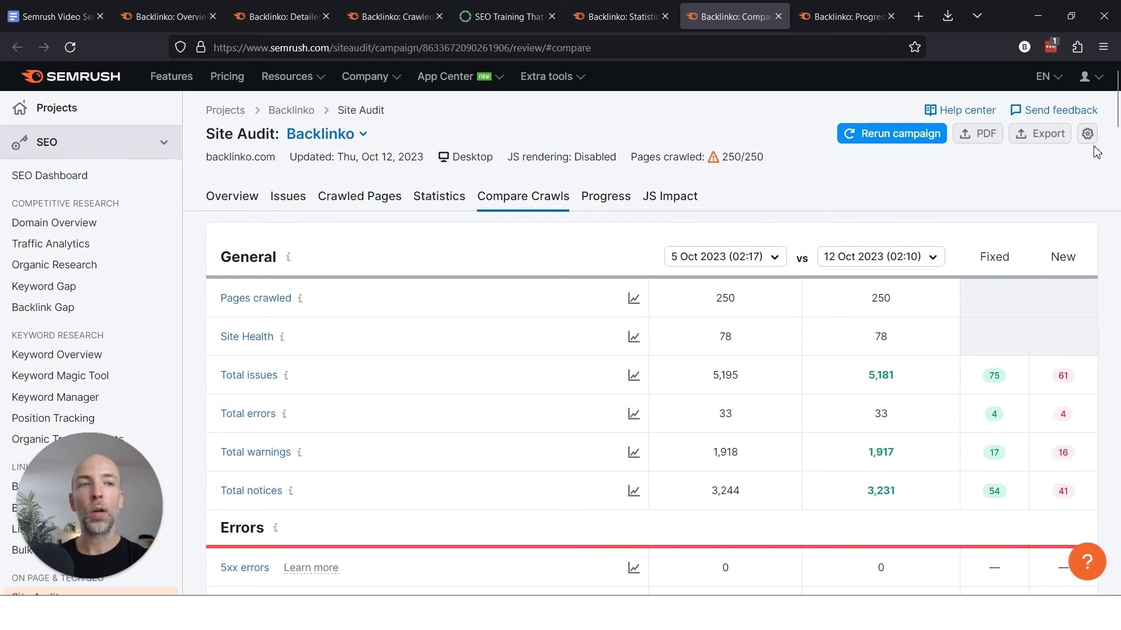
drag(1117, 120, 725, 388)
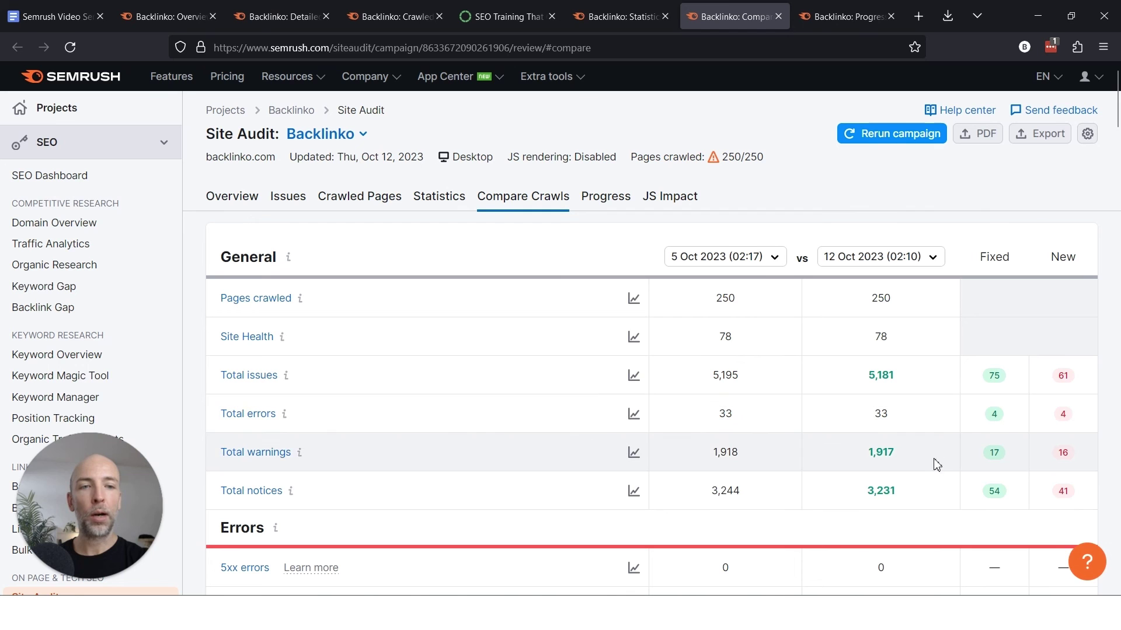
drag(796, 410, 894, 466)
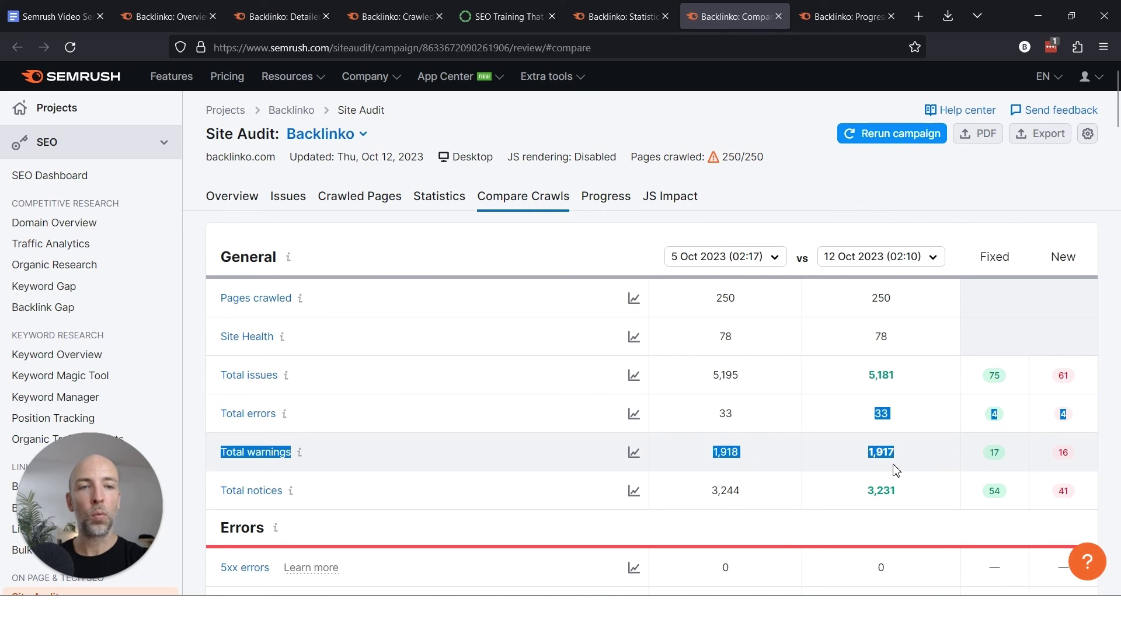
click(877, 415)
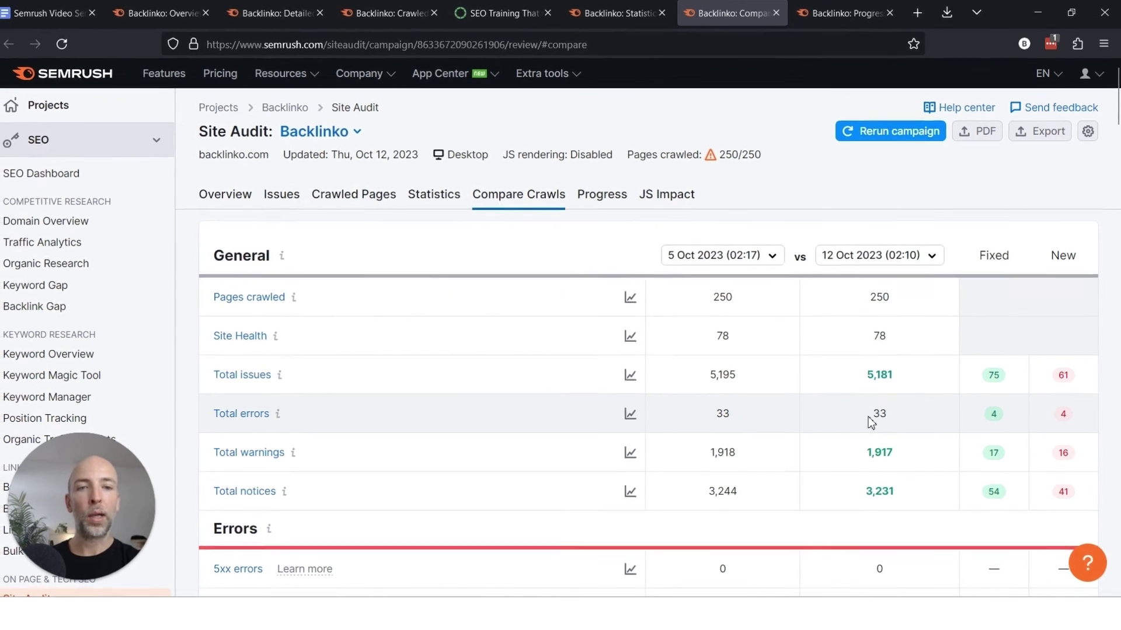